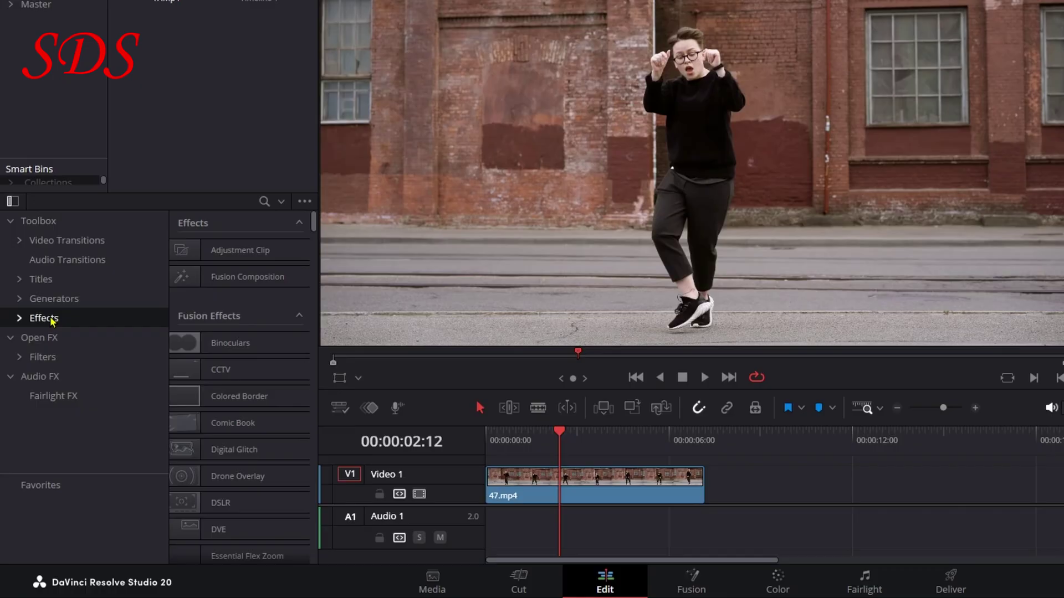
Apply the SDS Rectangle Mask Tracker effect from the Effects list to the 47.mp4 clip.
{"action": "left_click", "coordinate": [32, 320]}
{"action": "left_click_drag", "start_coordinate": [164, 237], "coordinate": [167, 342]}
{"action": "scroll", "coordinate": [160, 349], "scroll_direction": "down", "scroll_amount": 5}
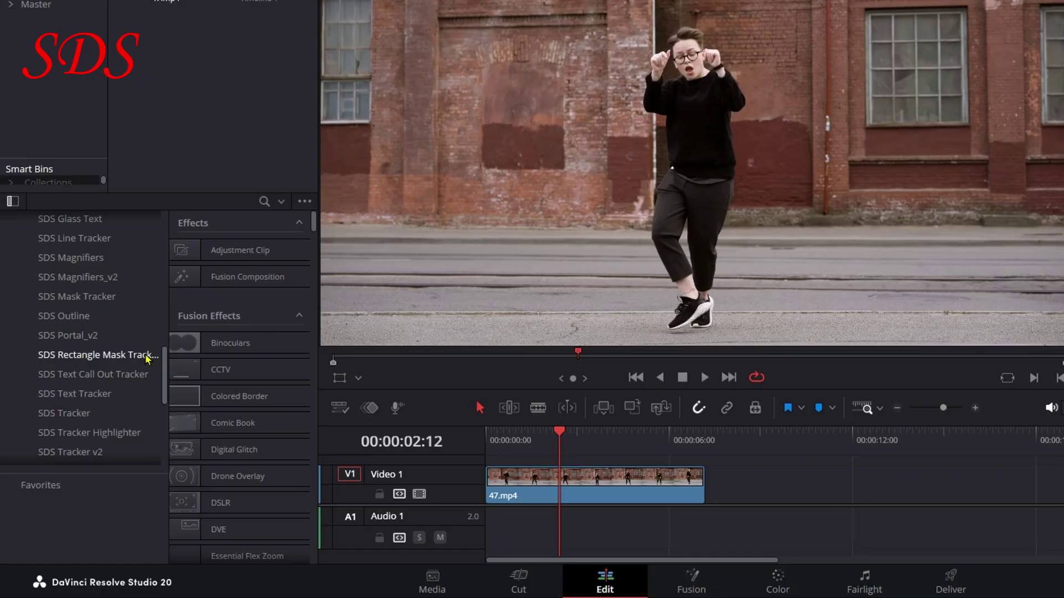
{"action": "left_click", "coordinate": [146, 357]}
{"action": "left_click_drag", "start_coordinate": [251, 254], "coordinate": [590, 486]}
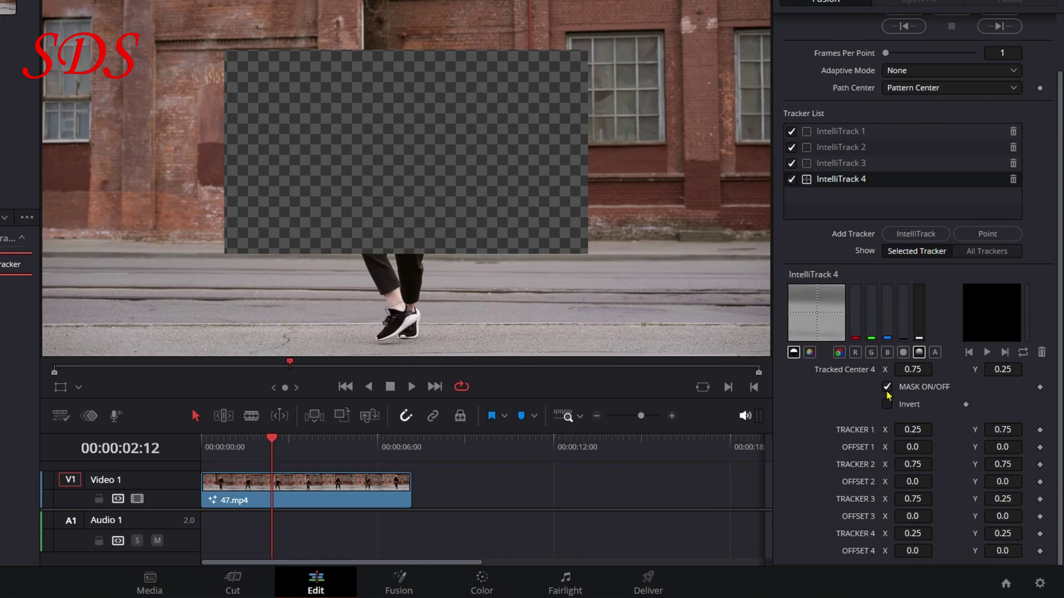
Test the MASK ON/OFF and Invert toggles, leaving both unchecked so the full frame shows.
{"action": "left_click", "coordinate": [887, 387]}
{"action": "left_click", "coordinate": [887, 387]}
{"action": "double_click", "coordinate": [887, 388]}
{"action": "left_click", "coordinate": [887, 405]}
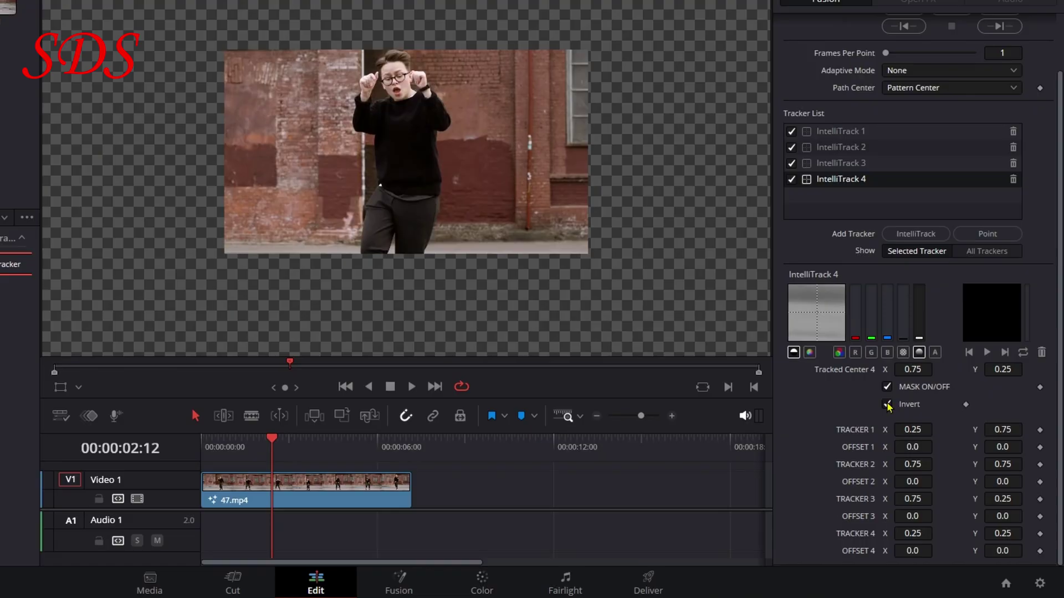
{"action": "left_click", "coordinate": [887, 405]}
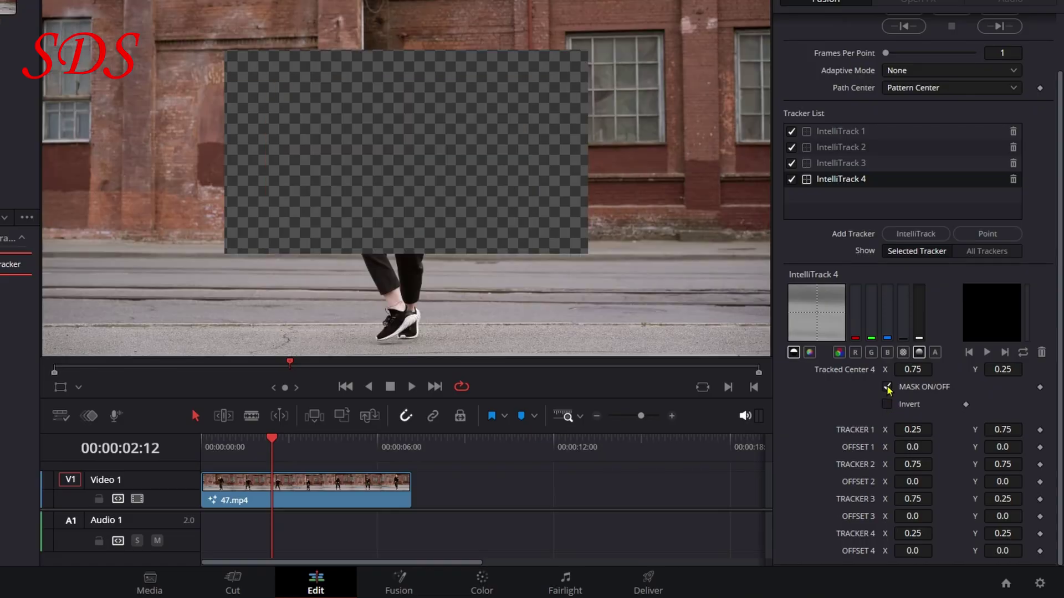
{"action": "left_click", "coordinate": [888, 387]}
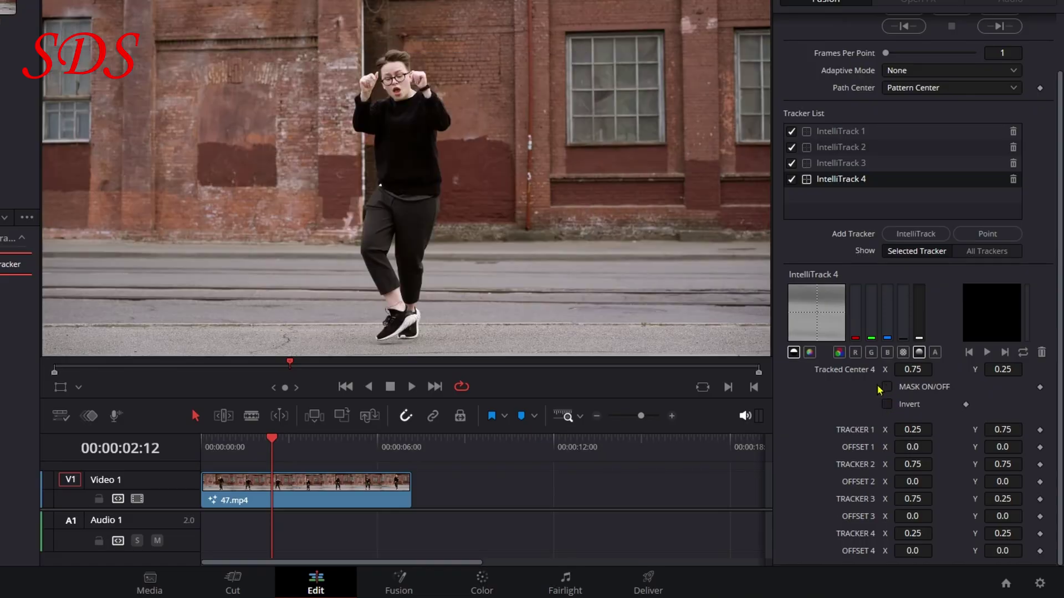
Turn on the Fusion Overlay and roughly move IntelliTrack 2 and 1 toward the window.
{"action": "left_click", "coordinate": [78, 387]}
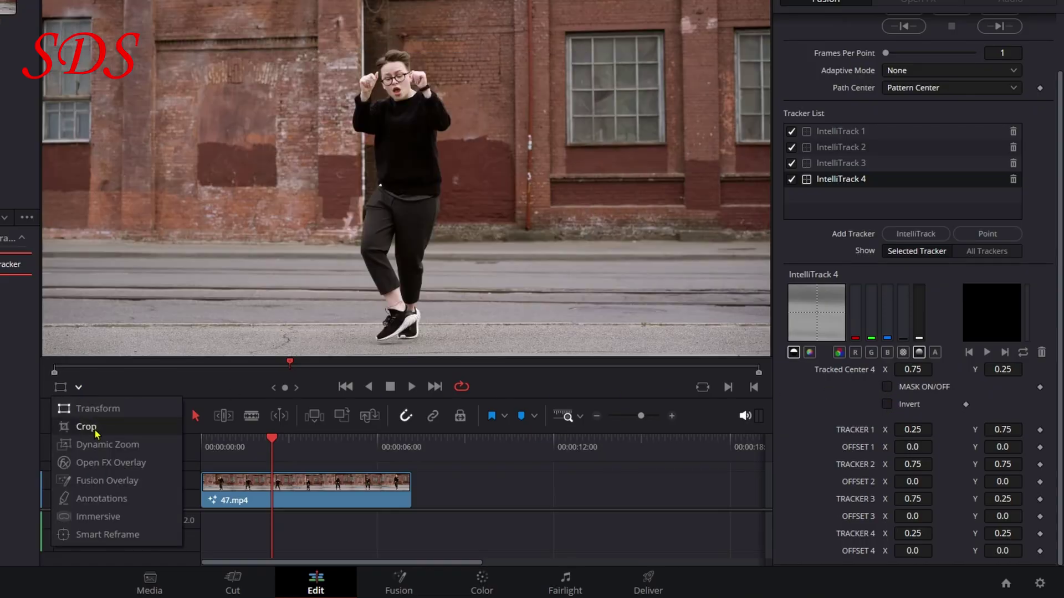
{"action": "left_click", "coordinate": [136, 481]}
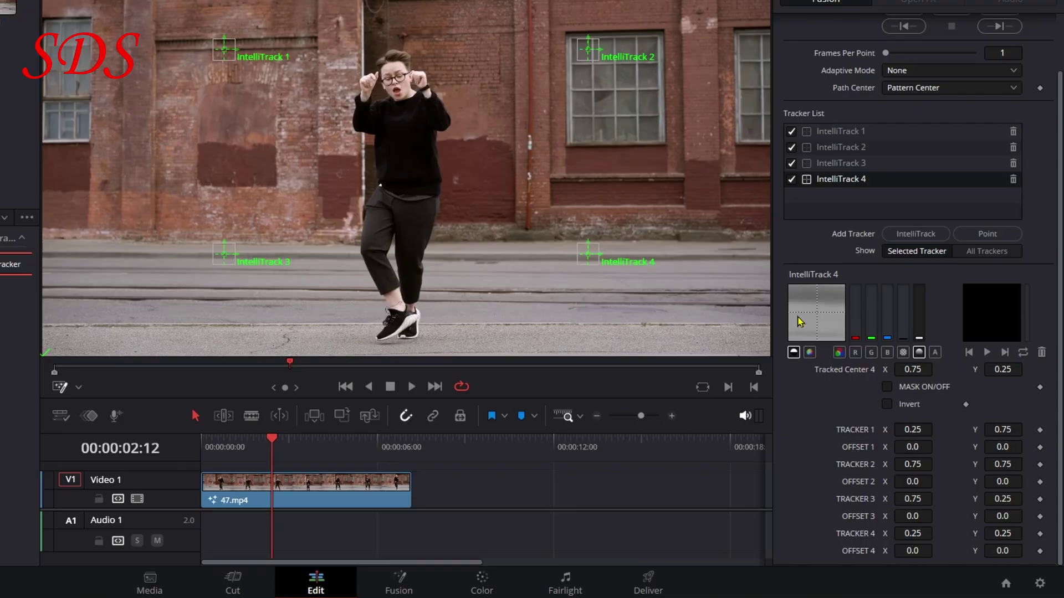
{"action": "left_click_drag", "start_coordinate": [615, 72], "coordinate": [651, 30]}
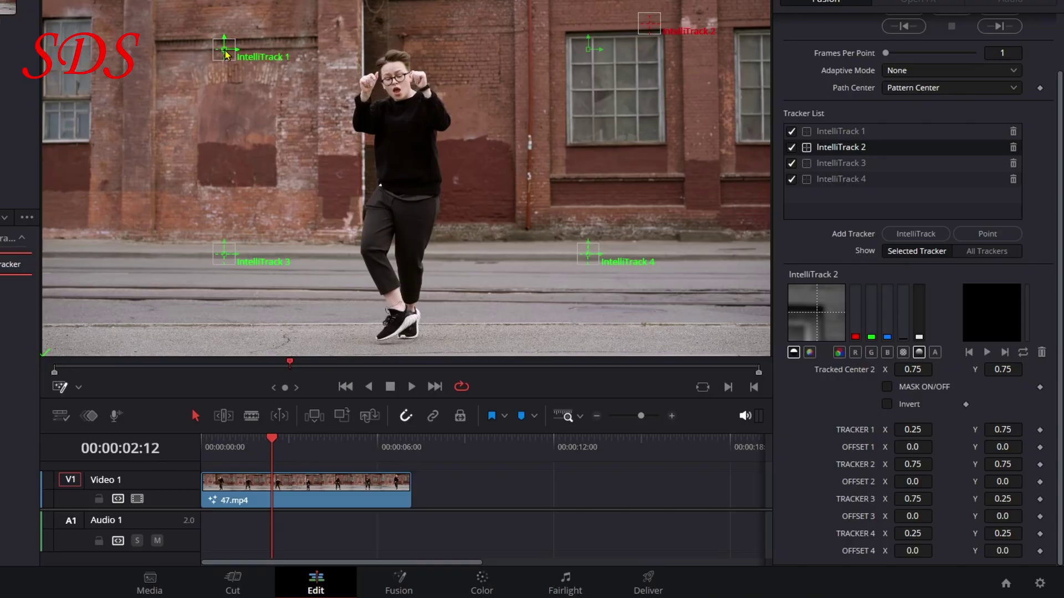
{"action": "left_click_drag", "start_coordinate": [228, 52], "coordinate": [557, 48]}
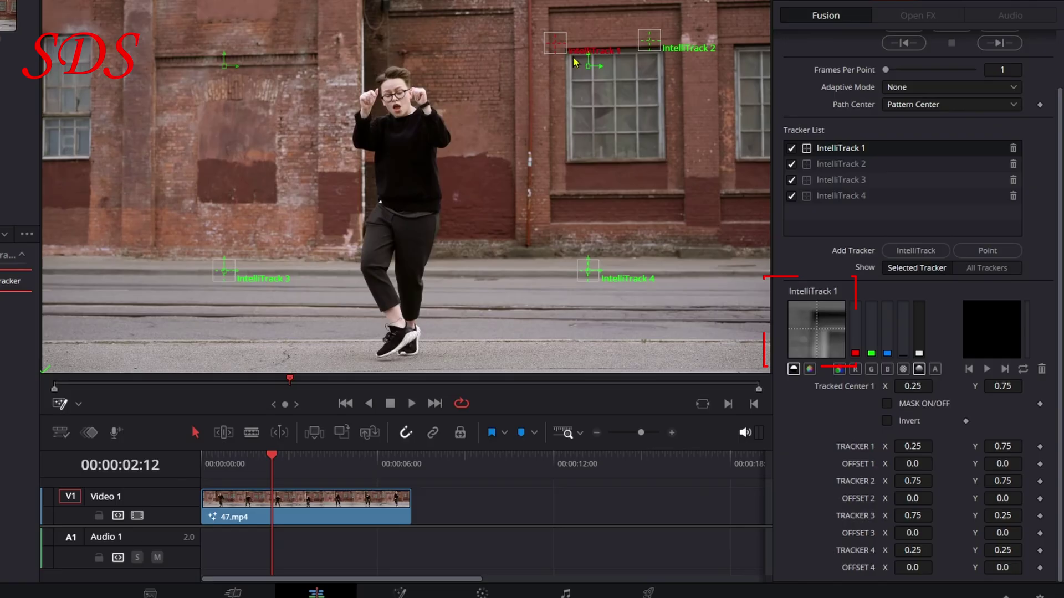
On the first frame, place IntelliTrack 1–4 on the window's four corners.
{"action": "left_click", "coordinate": [199, 458]}
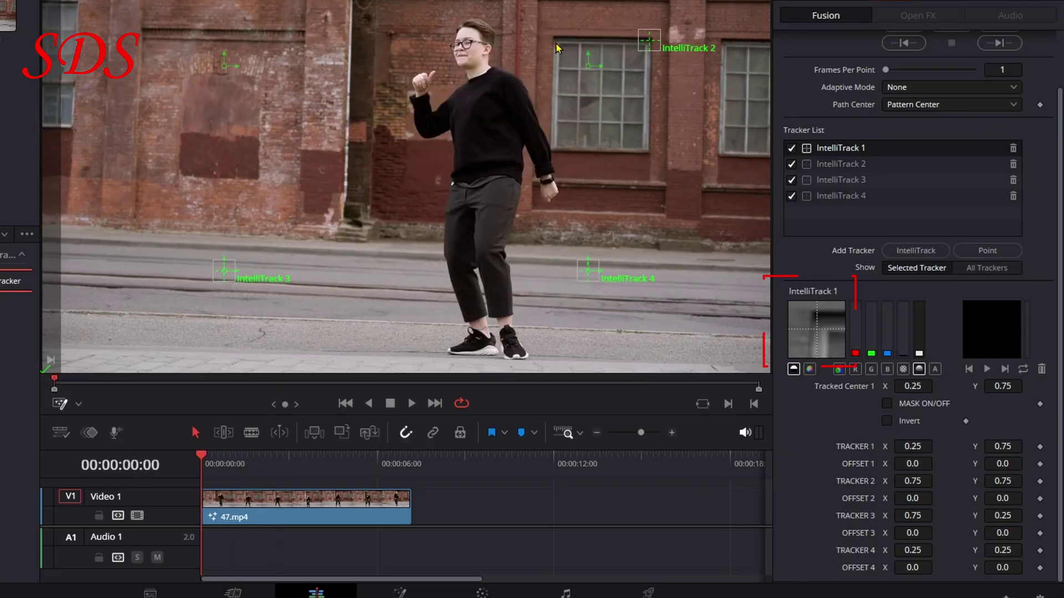
{"action": "left_click_drag", "start_coordinate": [556, 49], "coordinate": [560, 45]}
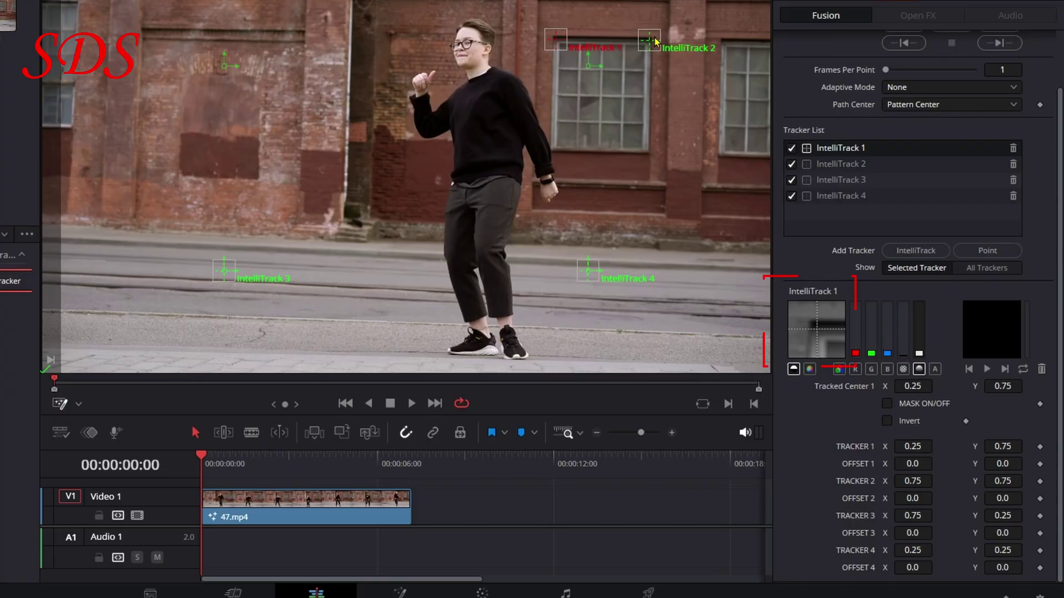
{"action": "left_click_drag", "start_coordinate": [655, 41], "coordinate": [646, 46]}
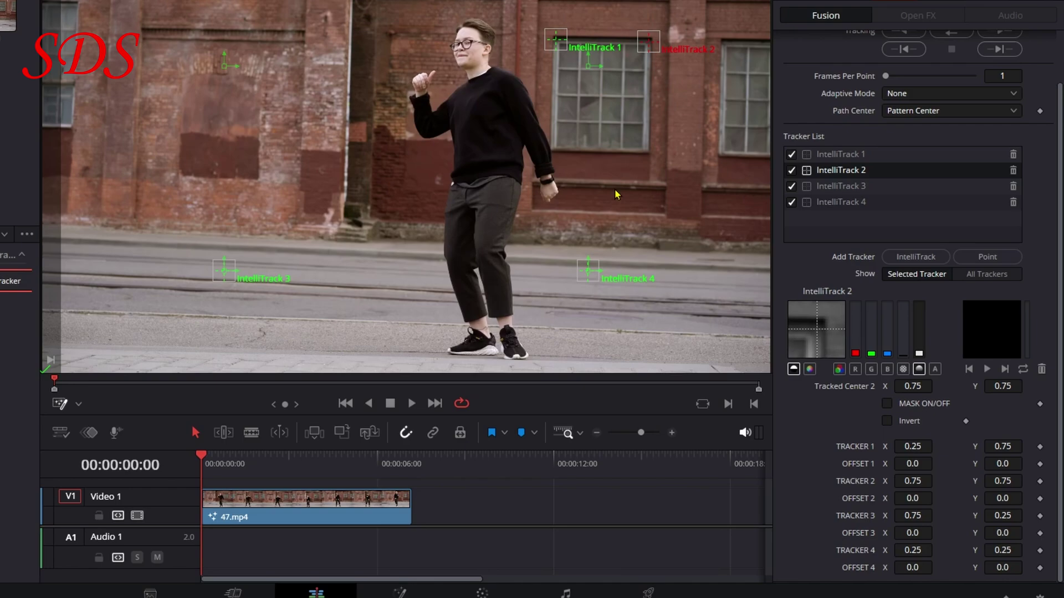
{"action": "left_click_drag", "start_coordinate": [588, 274], "coordinate": [552, 154]}
{"action": "left_click", "coordinate": [224, 273]}
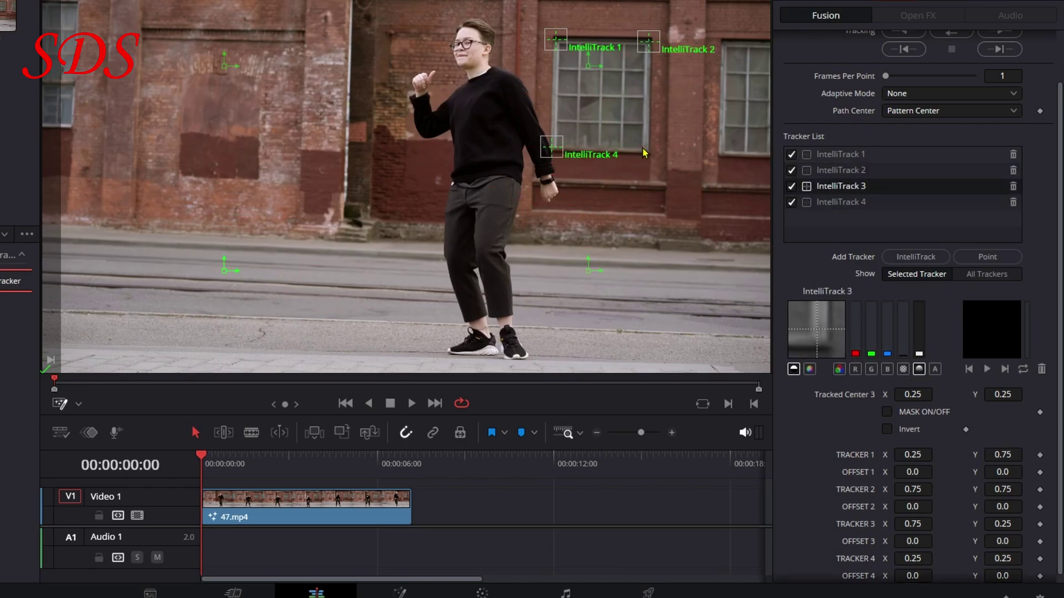
{"action": "left_click_drag", "start_coordinate": [643, 153], "coordinate": [647, 156]}
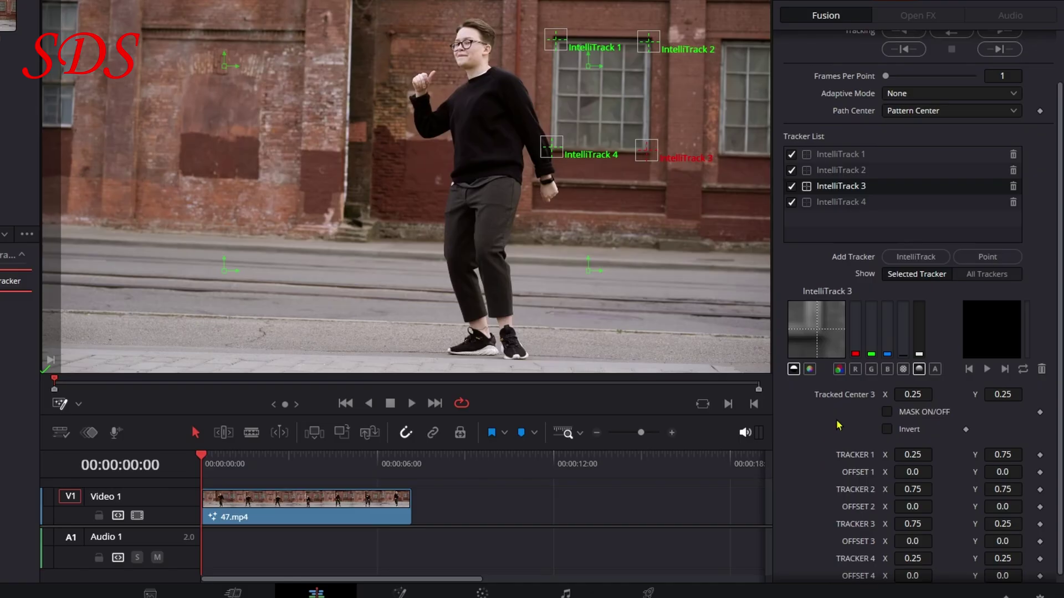
Set Adaptive Mode to Every Frame and track all points forward.
{"action": "left_click", "coordinate": [933, 98]}
{"action": "left_click", "coordinate": [933, 126]}
{"action": "scroll", "coordinate": [1036, 84], "scroll_direction": "up", "scroll_amount": 2}
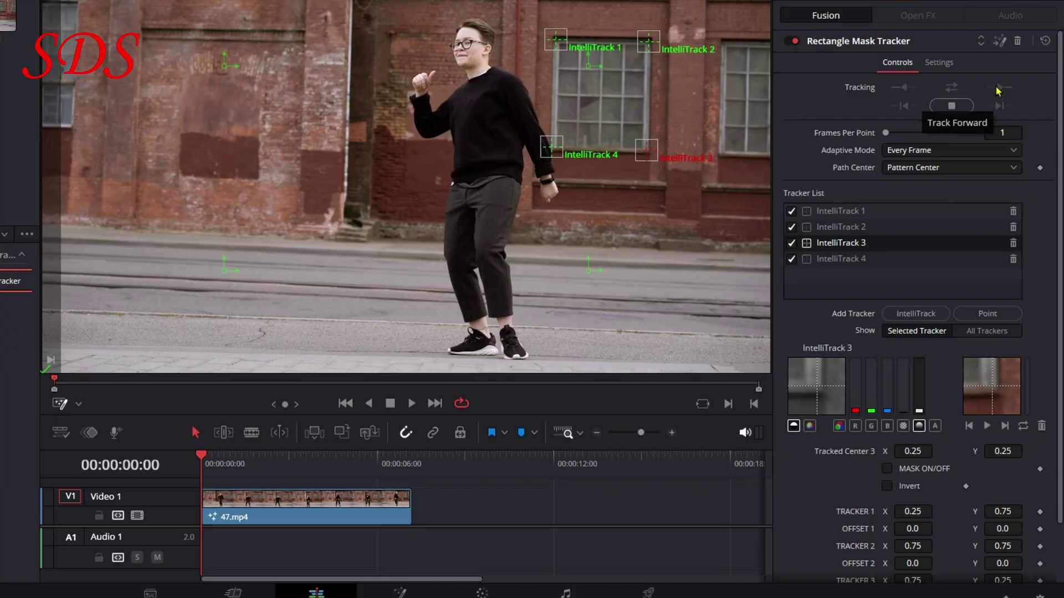
{"action": "left_click", "coordinate": [998, 88]}
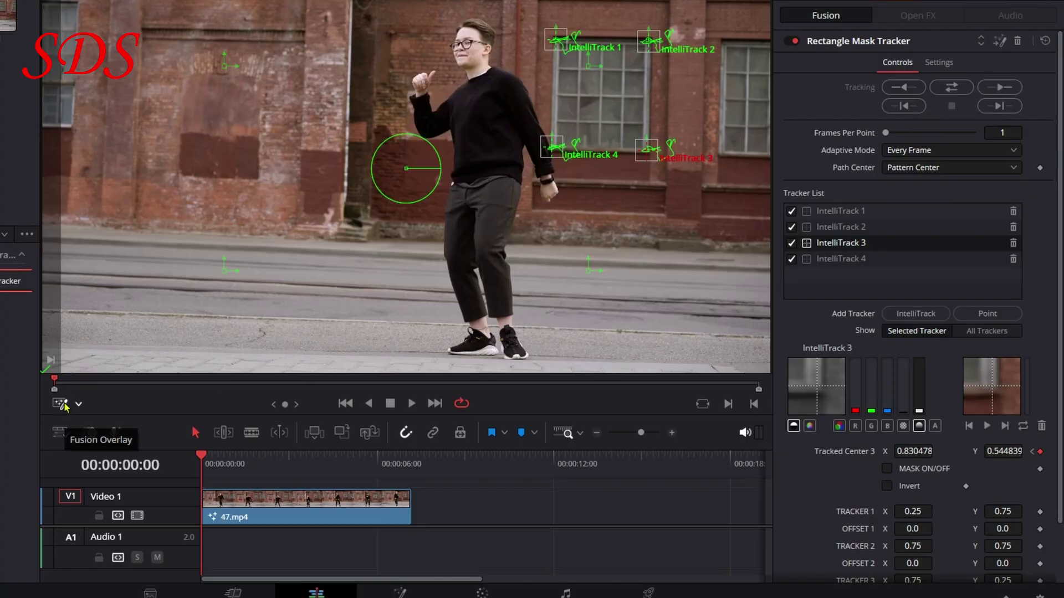
Hide the Fusion Overlay and switch the rectangle mask back on.
{"action": "left_click", "coordinate": [63, 407]}
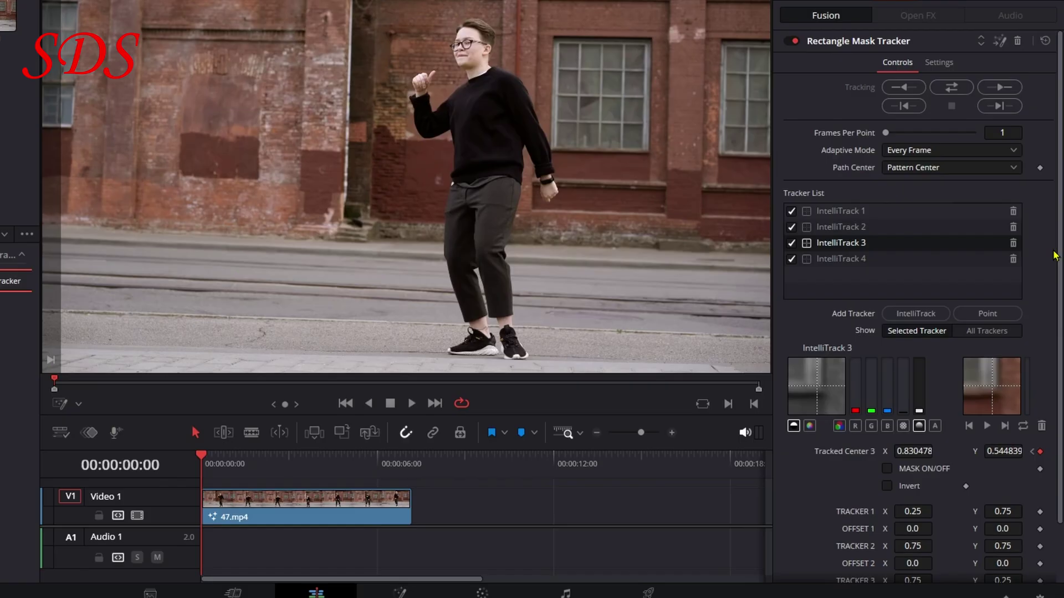
{"action": "scroll", "coordinate": [1055, 255], "scroll_direction": "down", "scroll_amount": 2}
{"action": "left_click", "coordinate": [887, 387]}
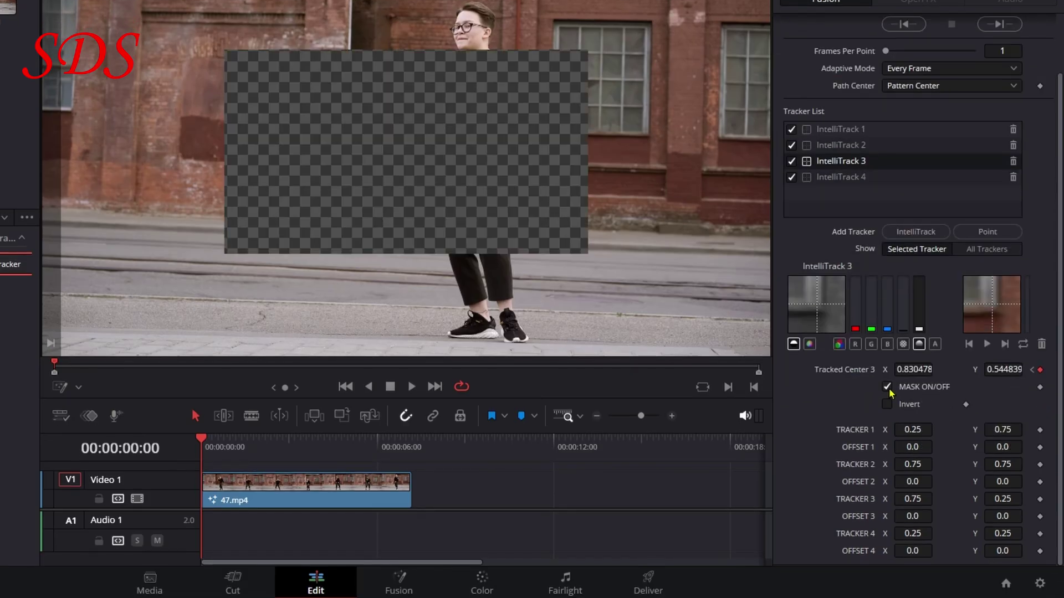
Connect TRACKER 1 and TRACKER 2 to the IntelliTrack 1 and 2 path positions.
{"action": "right_click", "coordinate": [860, 435]}
{"action": "mouse_move", "coordinate": [911, 502]}
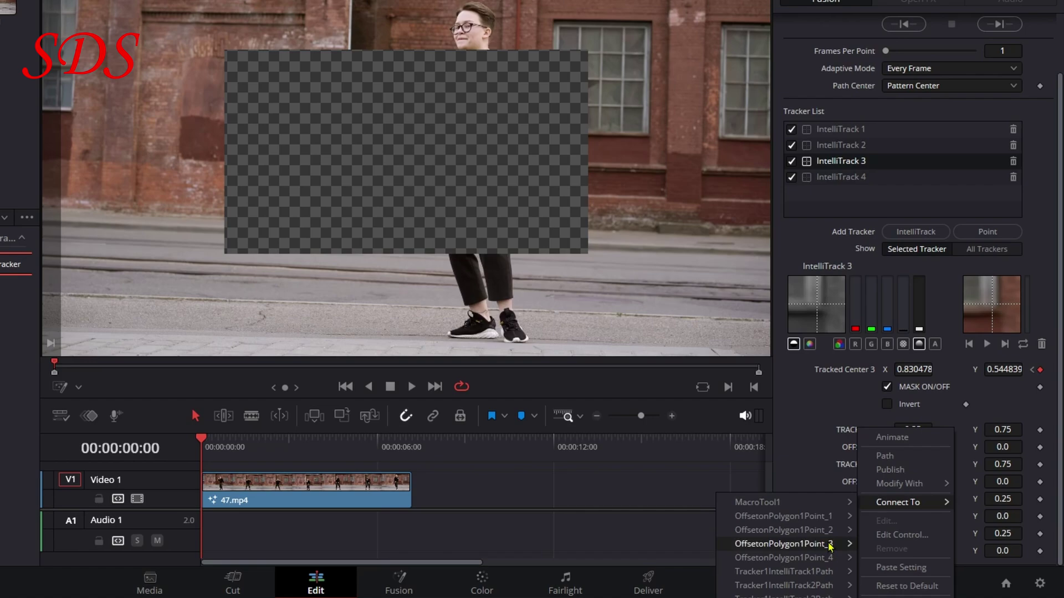
{"action": "mouse_move", "coordinate": [822, 577]}
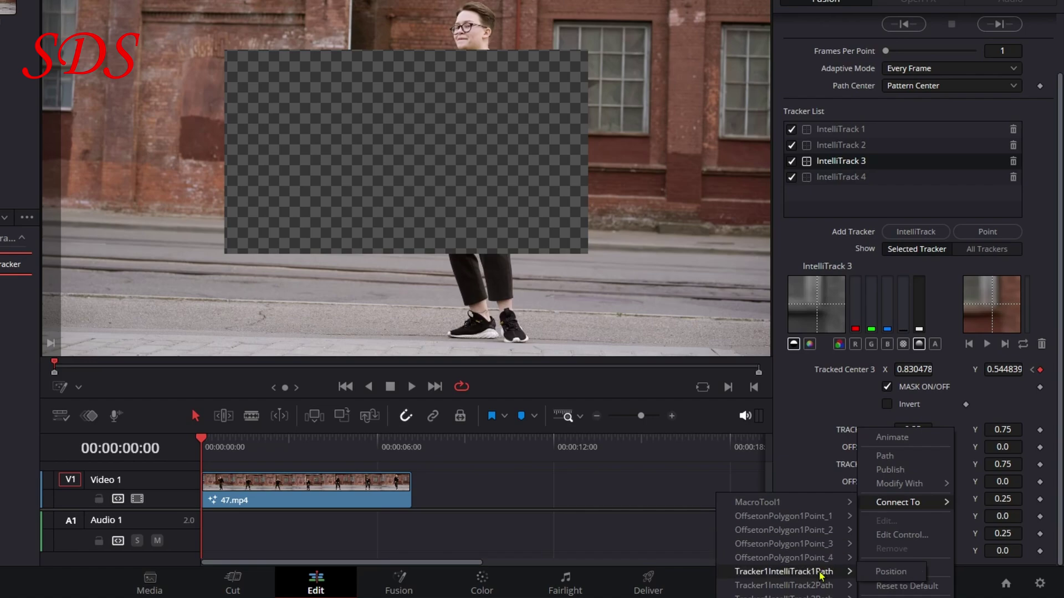
{"action": "left_click", "coordinate": [888, 572]}
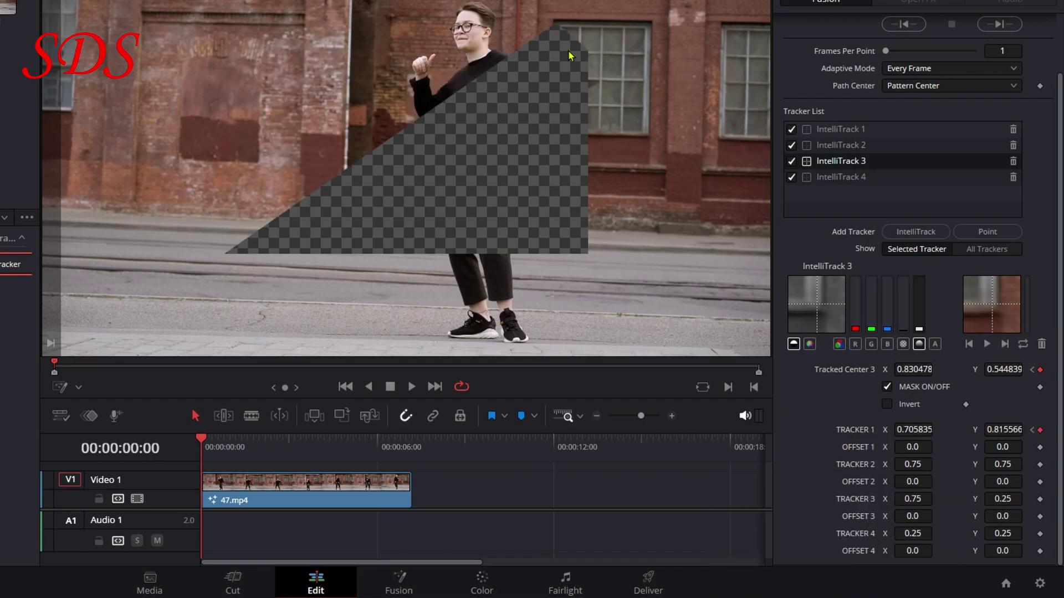
{"action": "right_click", "coordinate": [856, 470]}
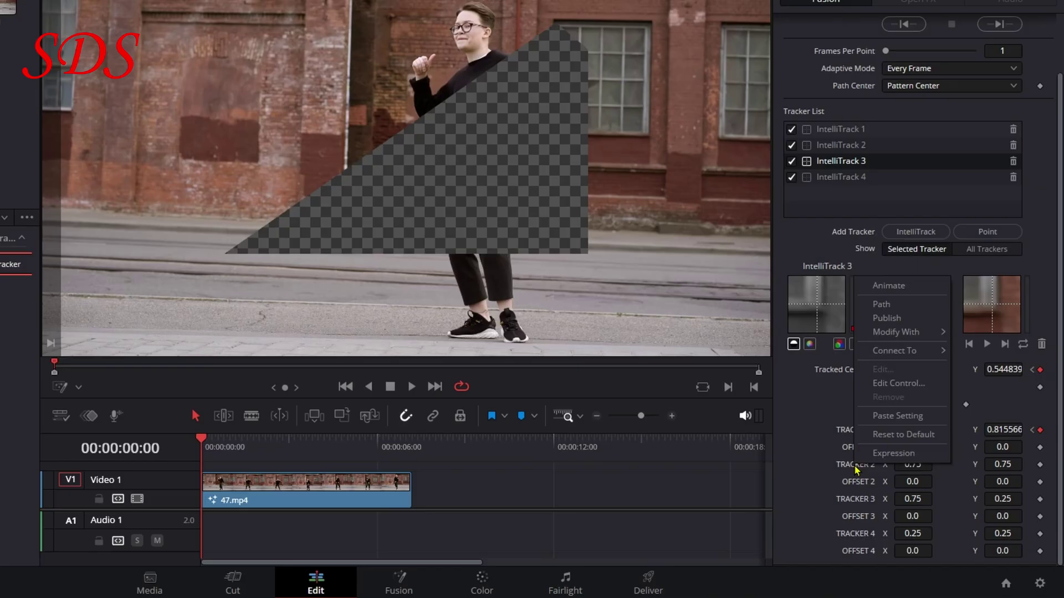
{"action": "mouse_move", "coordinate": [890, 353]}
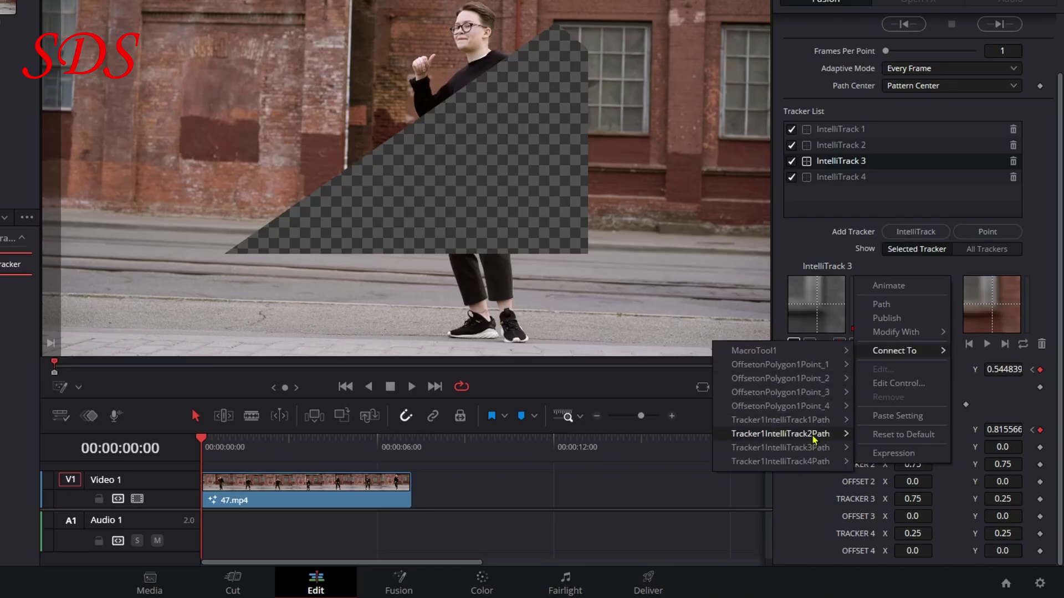
{"action": "mouse_move", "coordinate": [809, 434]}
{"action": "left_click", "coordinate": [892, 435]}
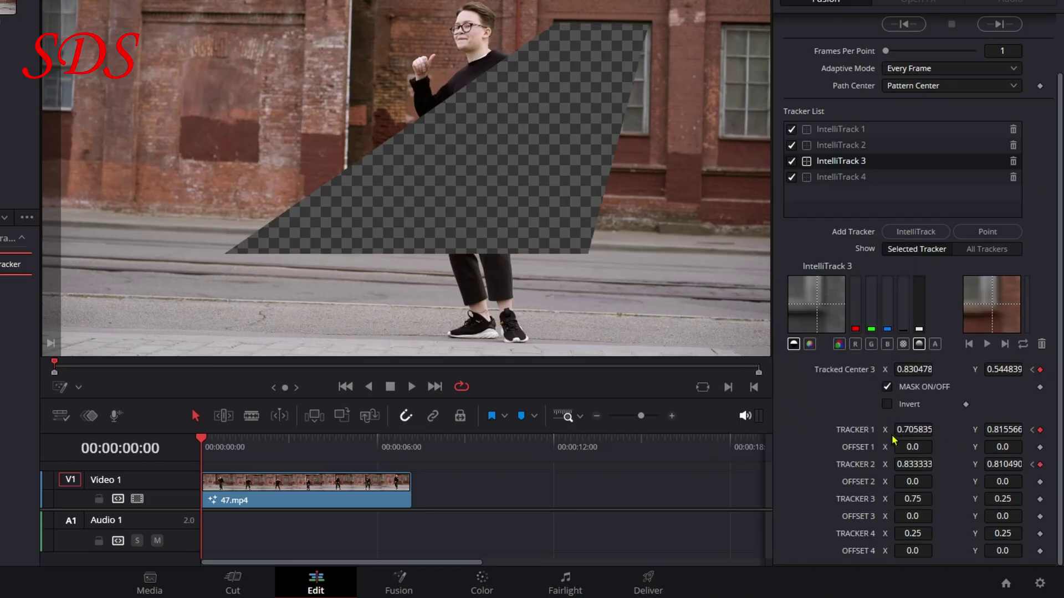
Connect the third and fourth mask corners to the IntelliTrack 3 and 4 path positions.
{"action": "right_click", "coordinate": [858, 501]}
{"action": "mouse_move", "coordinate": [896, 384]}
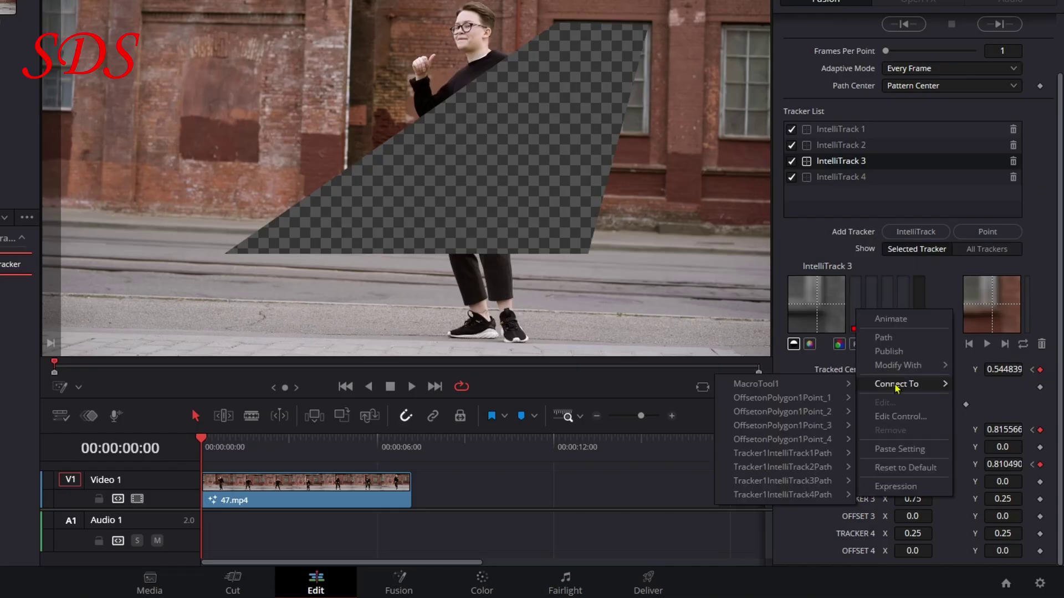
{"action": "mouse_move", "coordinate": [824, 482]}
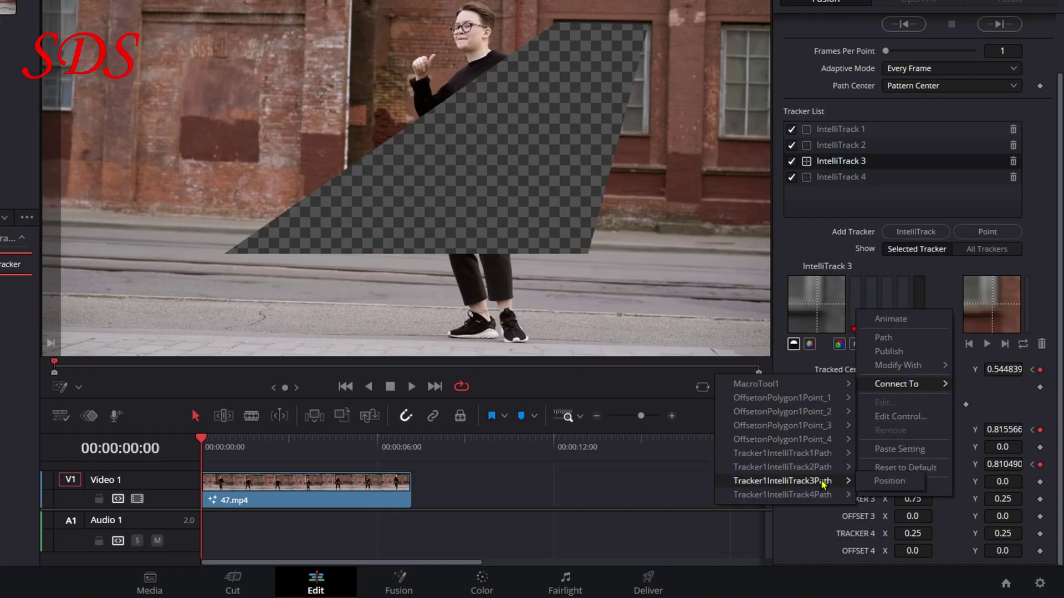
{"action": "left_click", "coordinate": [889, 481]}
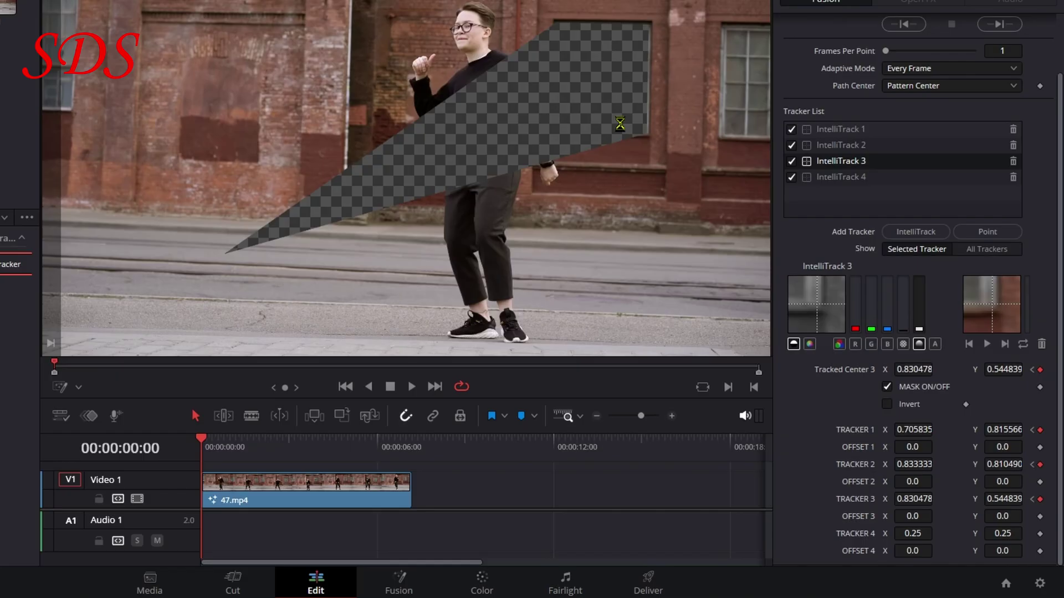
{"action": "right_click", "coordinate": [862, 535]}
{"action": "mouse_move", "coordinate": [908, 425]}
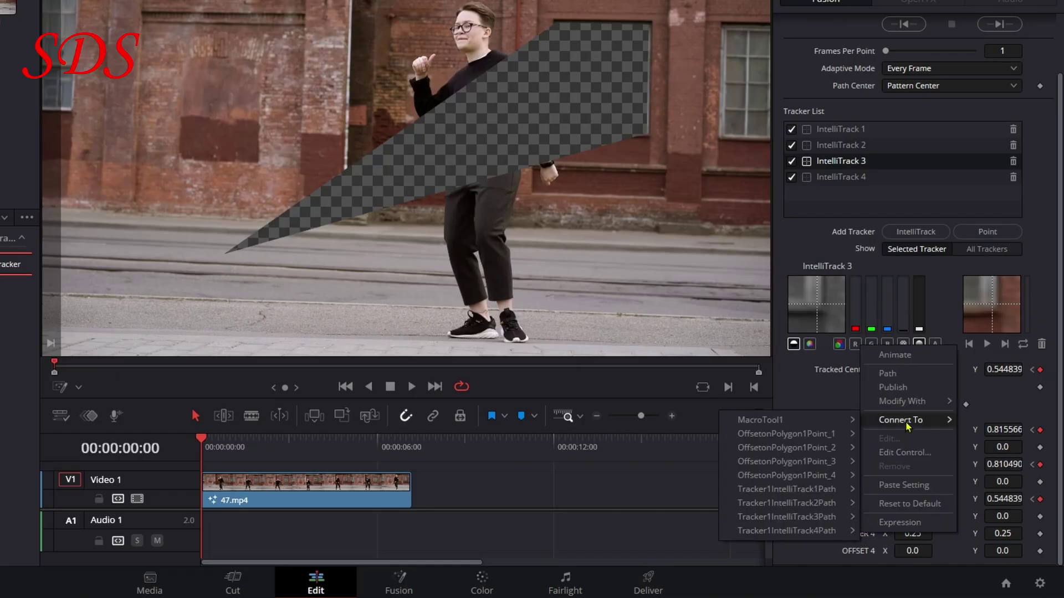
{"action": "mouse_move", "coordinate": [827, 532]}
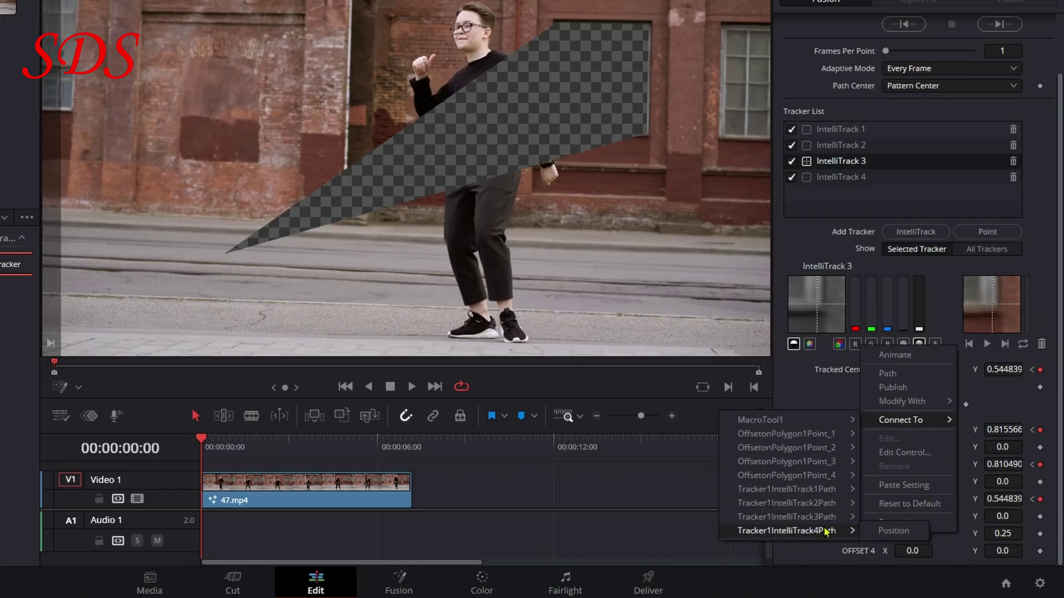
{"action": "left_click", "coordinate": [903, 532]}
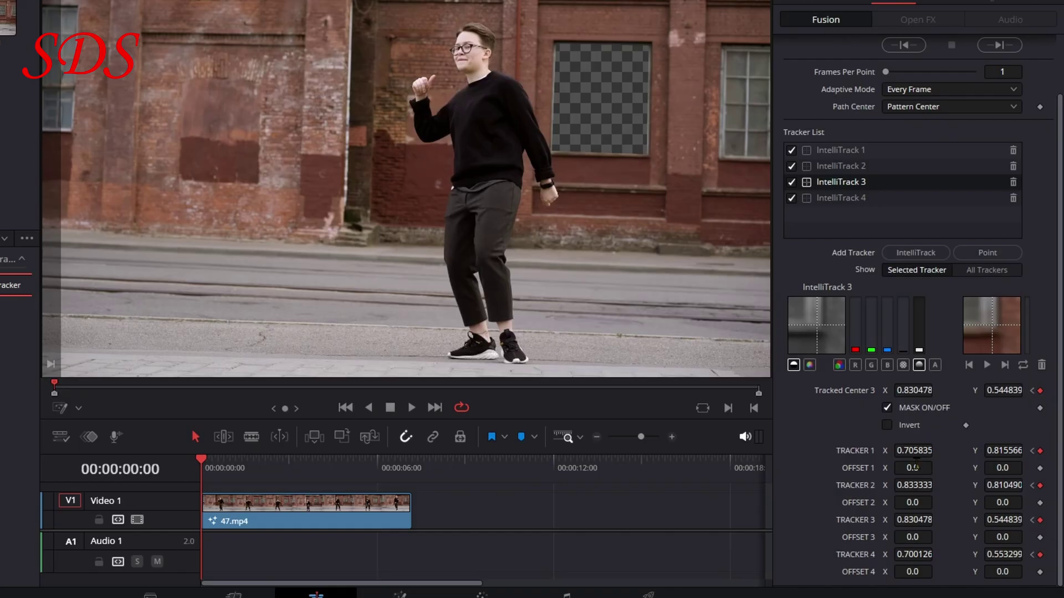
Nudge two corners' X offsets slightly (first to -0.003), check tracking in playback, and go to Deliver.
{"action": "left_click_drag", "start_coordinate": [921, 469], "coordinate": [923, 468]}
{"action": "left_click_drag", "start_coordinate": [915, 502], "coordinate": [923, 572]}
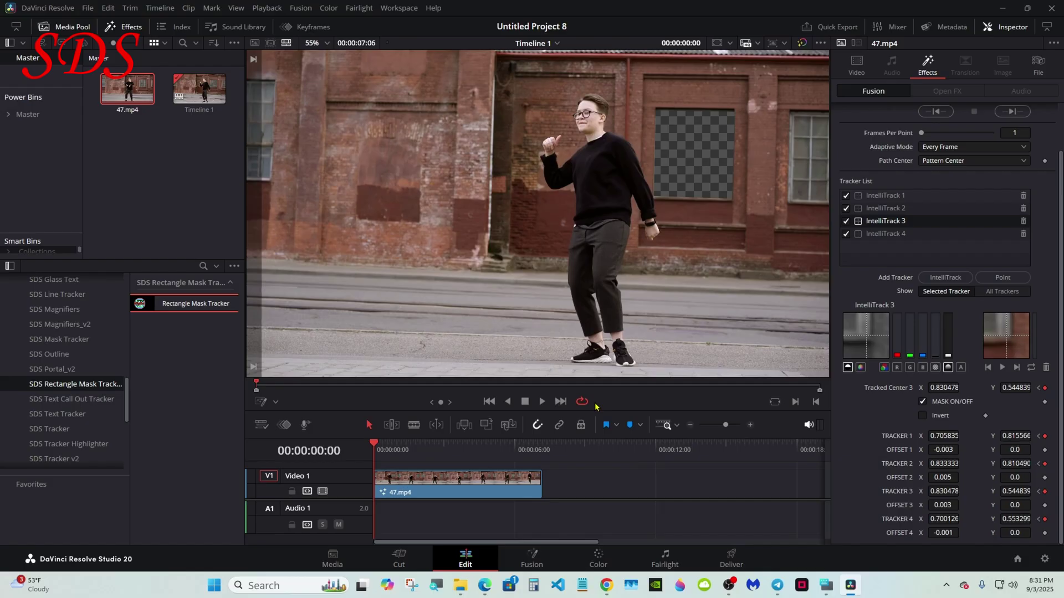
{"action": "left_click", "coordinate": [542, 401]}
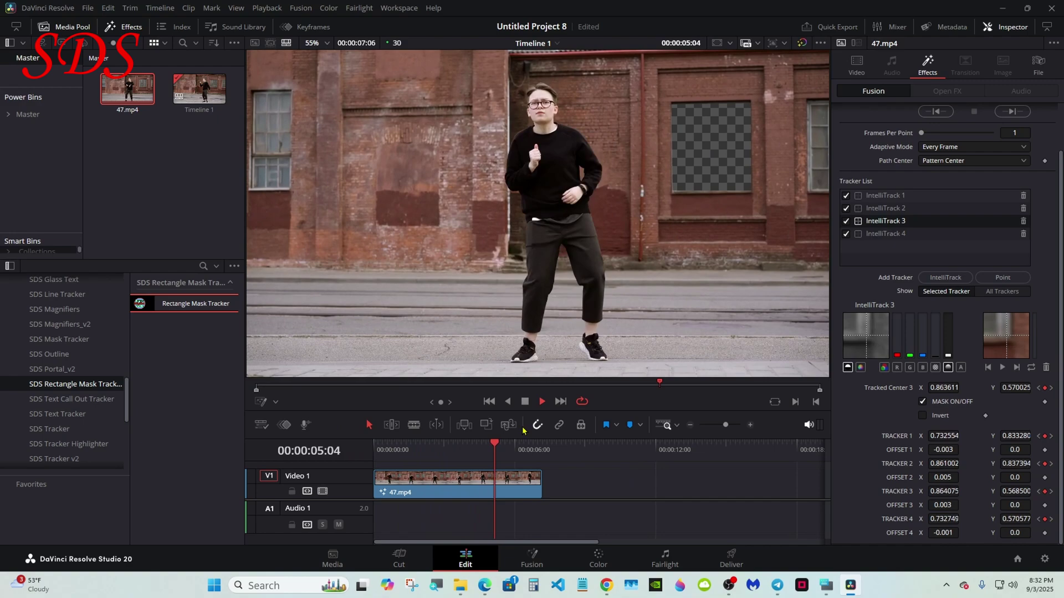
{"action": "left_click", "coordinate": [524, 401]}
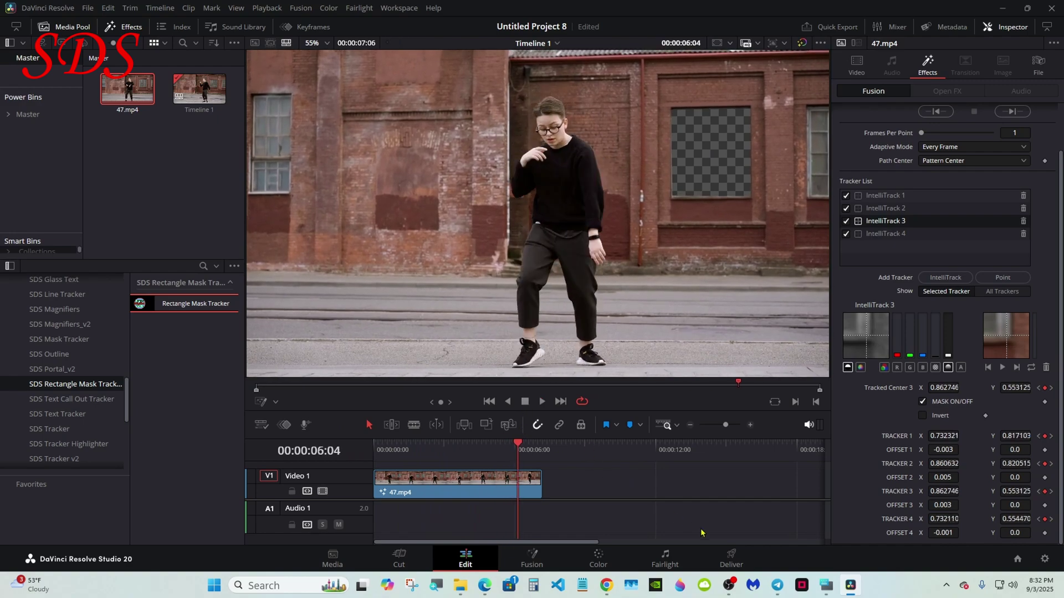
{"action": "left_click", "coordinate": [730, 560]}
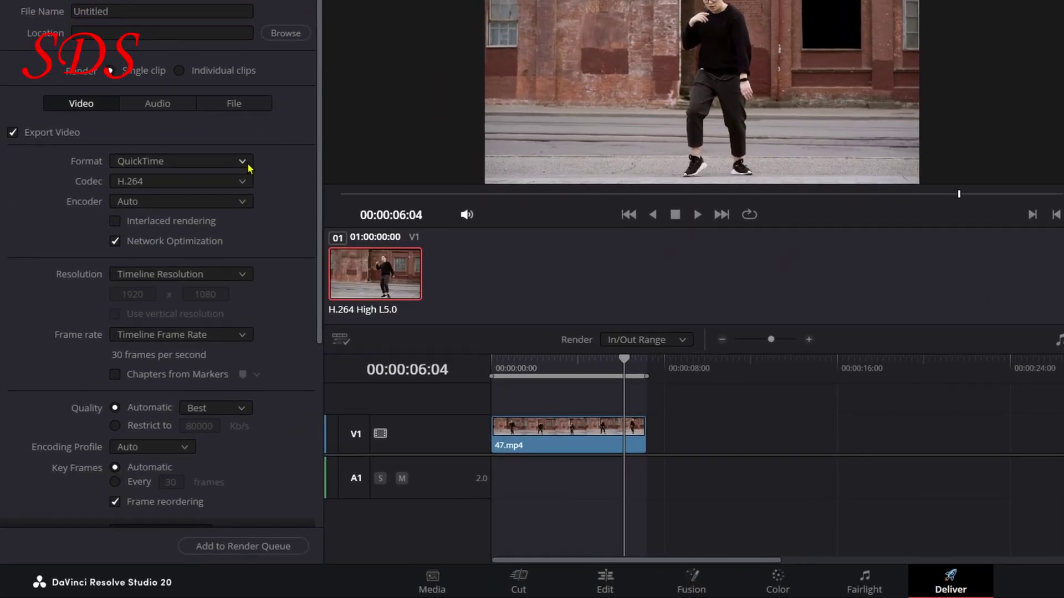
Render as QuickTime with GoPro CineForm codec, RGB 16-bit type, and Export Alpha enabled.
{"action": "left_click", "coordinate": [247, 165]}
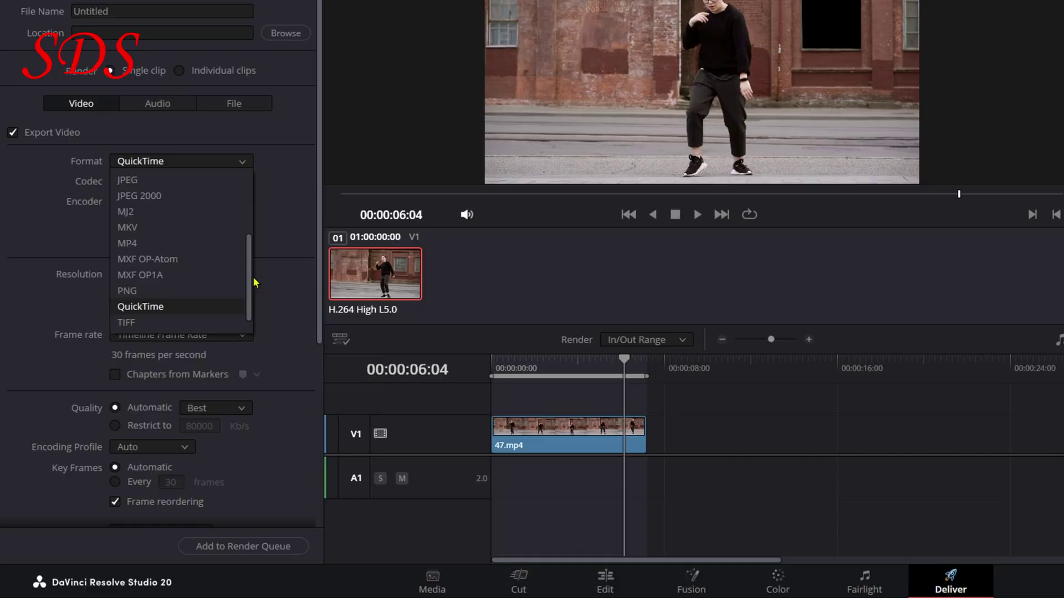
{"action": "left_click", "coordinate": [203, 306]}
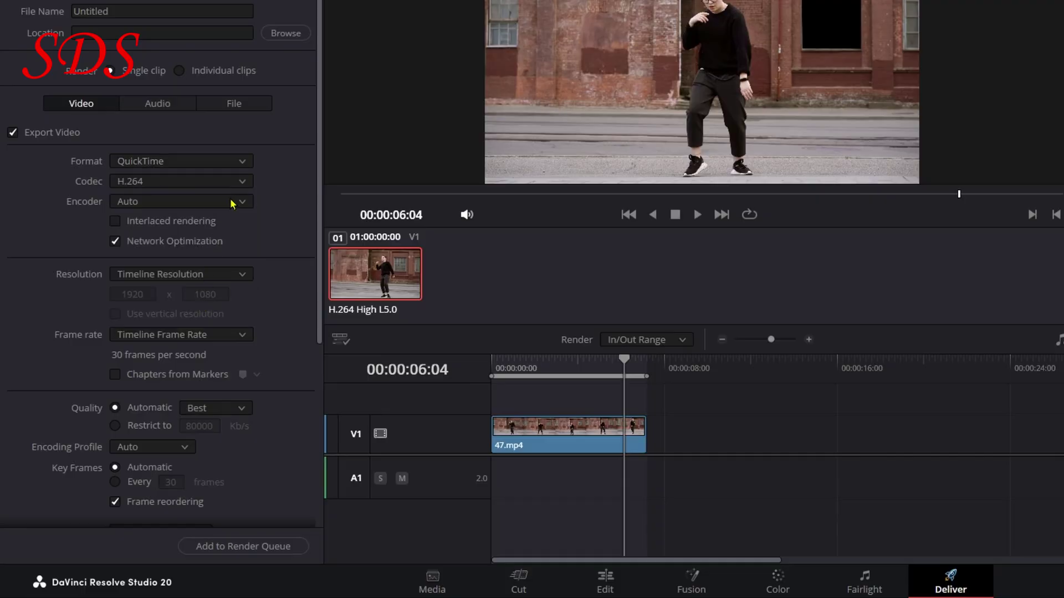
{"action": "left_click", "coordinate": [247, 184]}
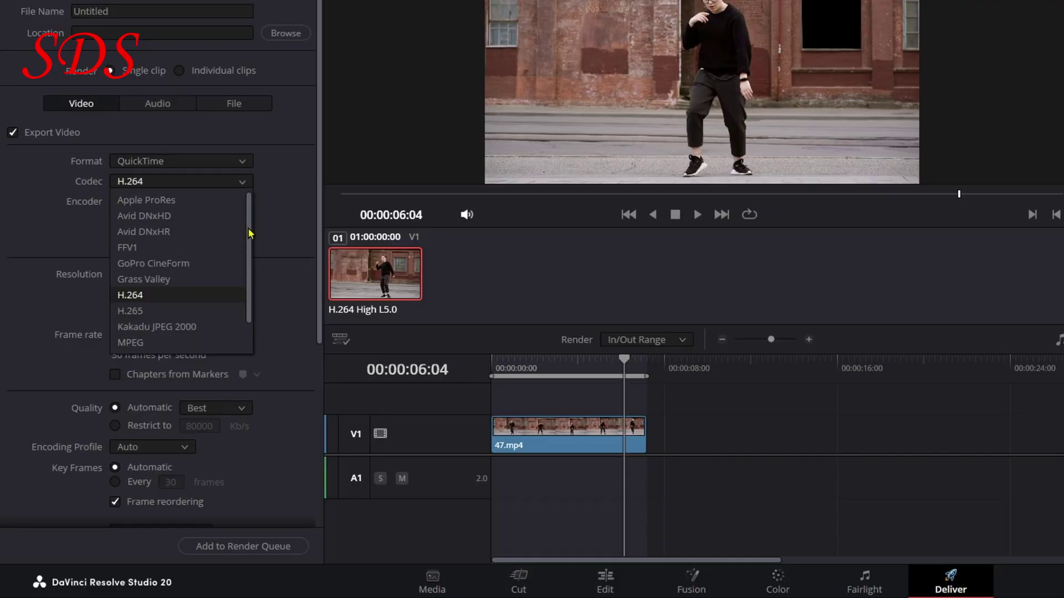
{"action": "left_click", "coordinate": [214, 268]}
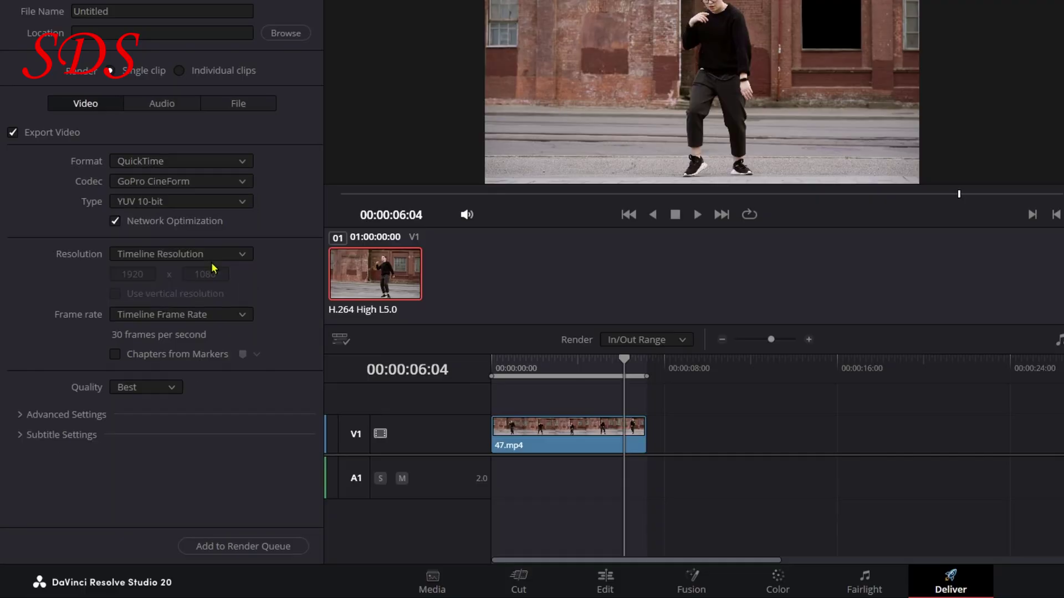
{"action": "left_click", "coordinate": [211, 207]}
{"action": "left_click", "coordinate": [200, 232]}
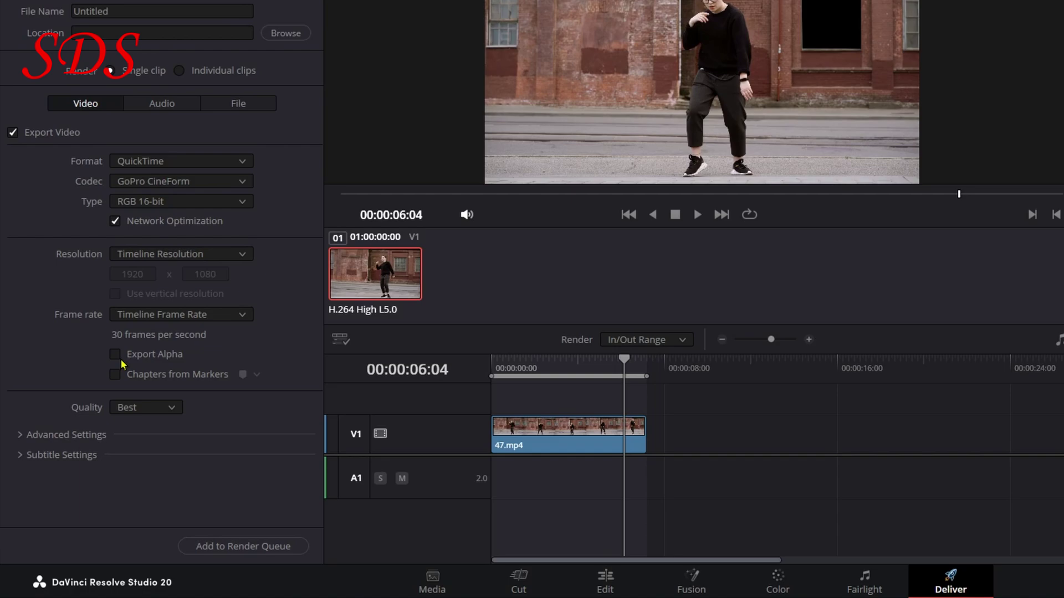
{"action": "left_click", "coordinate": [116, 354]}
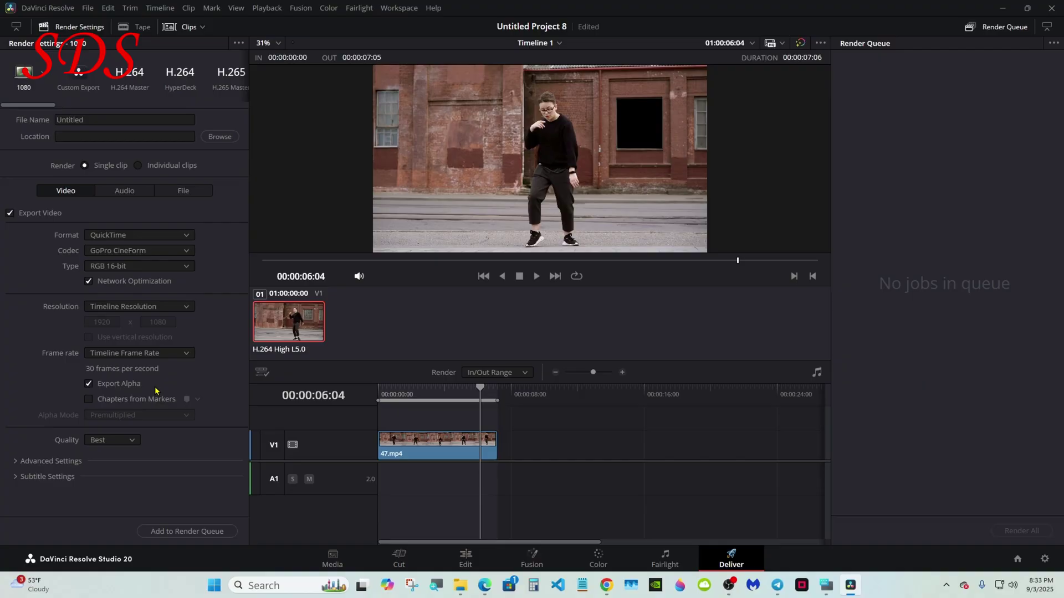
Return to the Edit page near the clip start and switch the viewer background to Alert Red, then back to Checkerboard.
{"action": "left_click", "coordinate": [465, 555]}
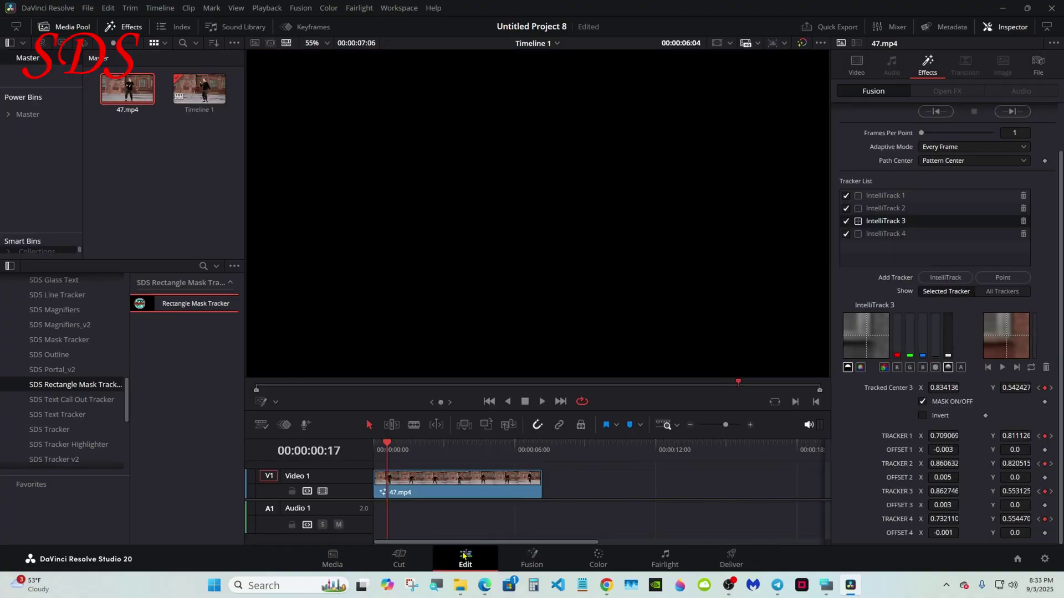
{"action": "left_click", "coordinate": [381, 446]}
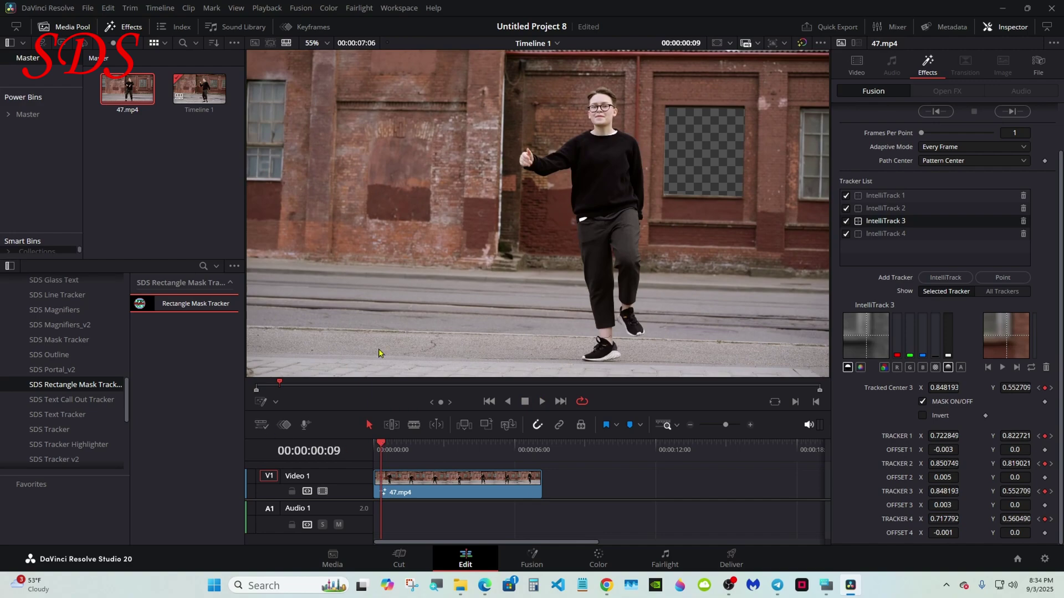
{"action": "left_click", "coordinate": [258, 426]}
{"action": "mouse_move", "coordinate": [328, 263]}
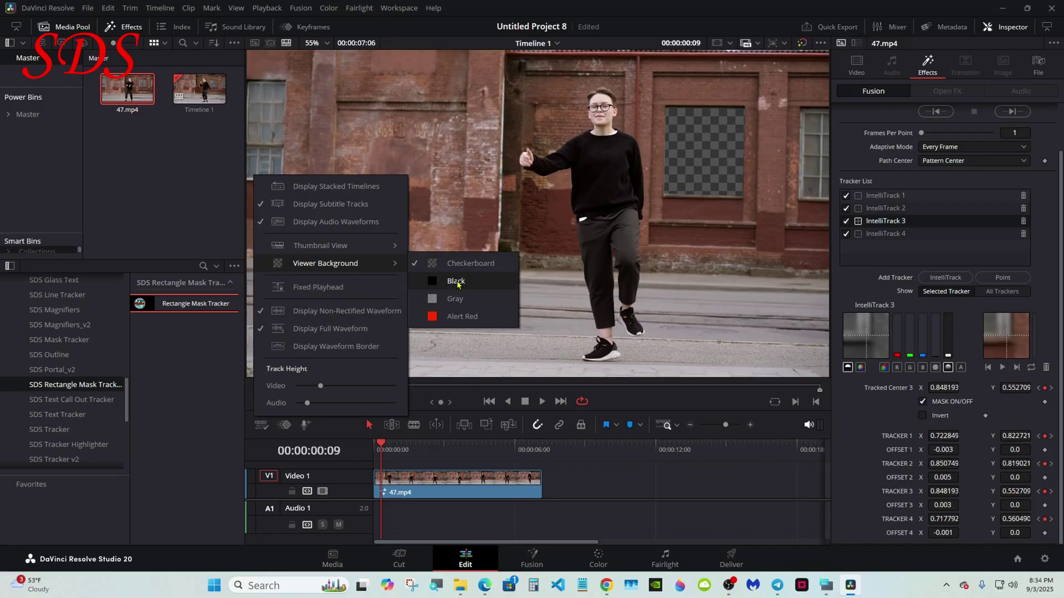
{"action": "left_click", "coordinate": [459, 316]}
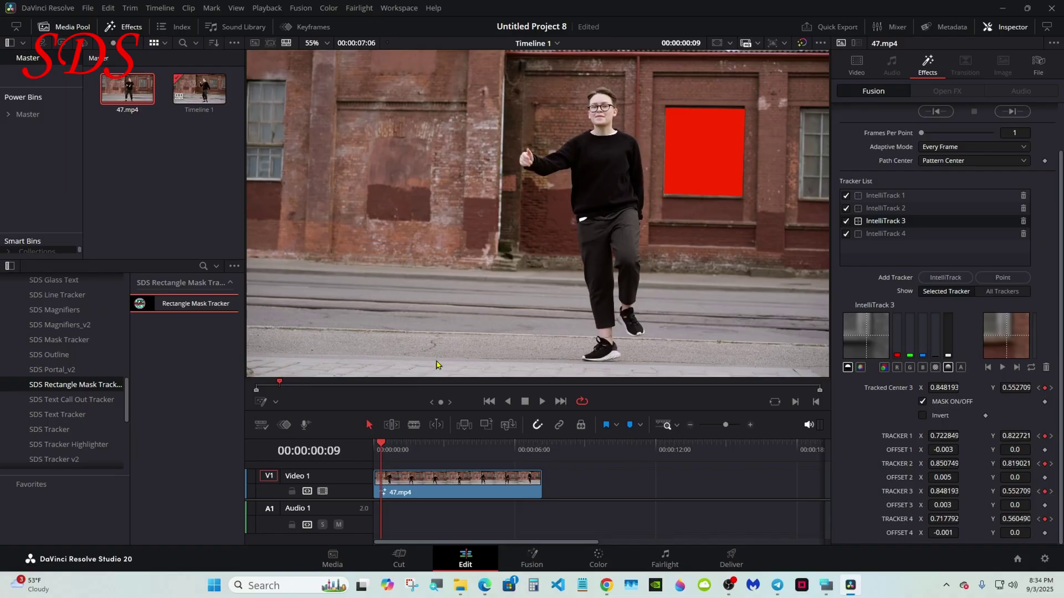
{"action": "left_click", "coordinate": [260, 402]}
{"action": "left_click", "coordinate": [441, 265]}
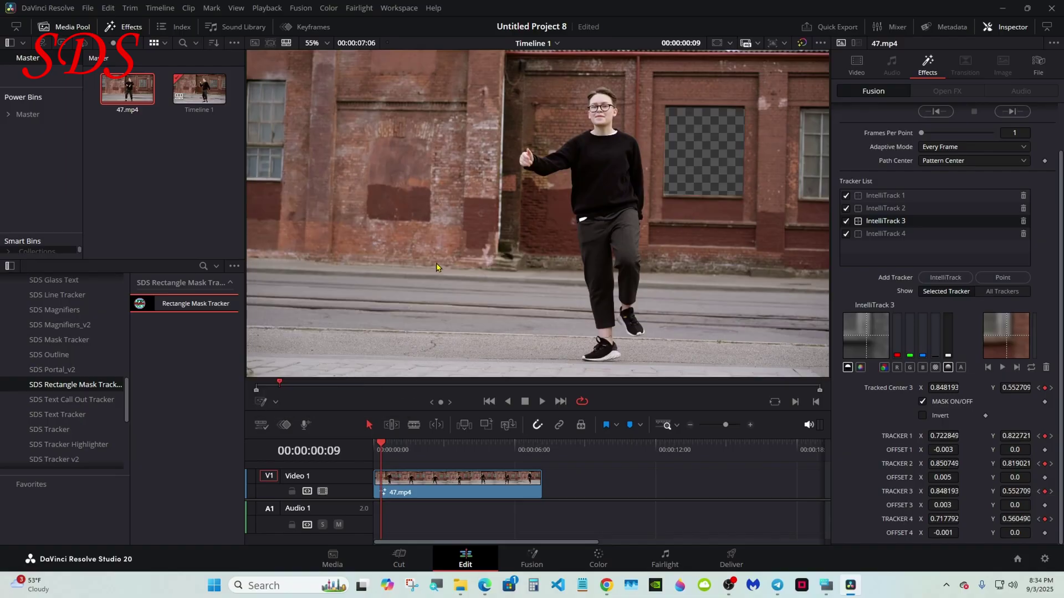